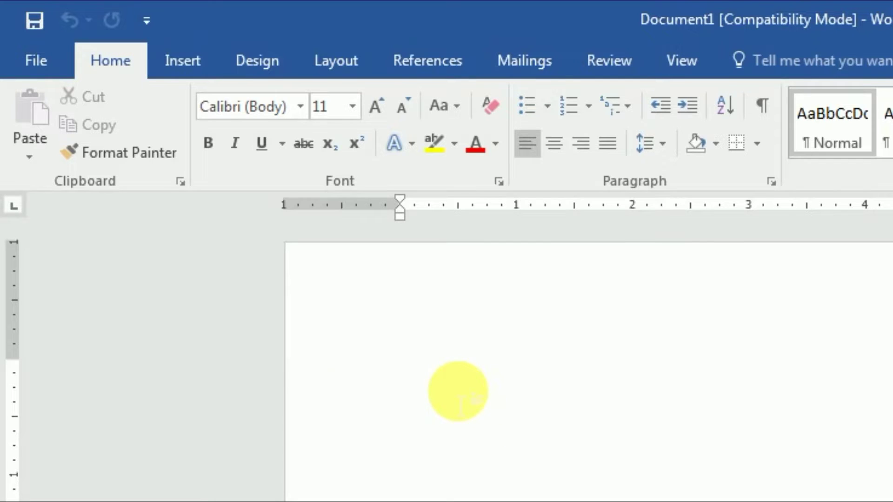
Open the File backstage to show the Recent documents list.
click(41, 64)
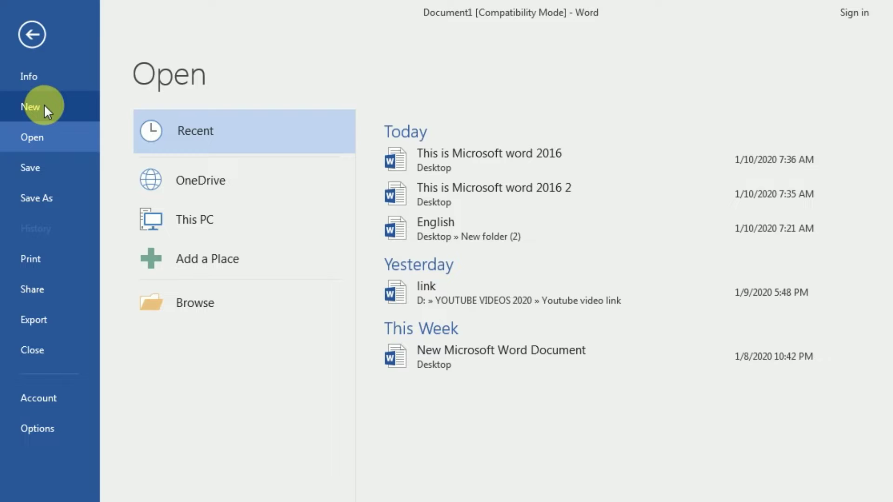
Create a new Blank document from the New page.
click(44, 104)
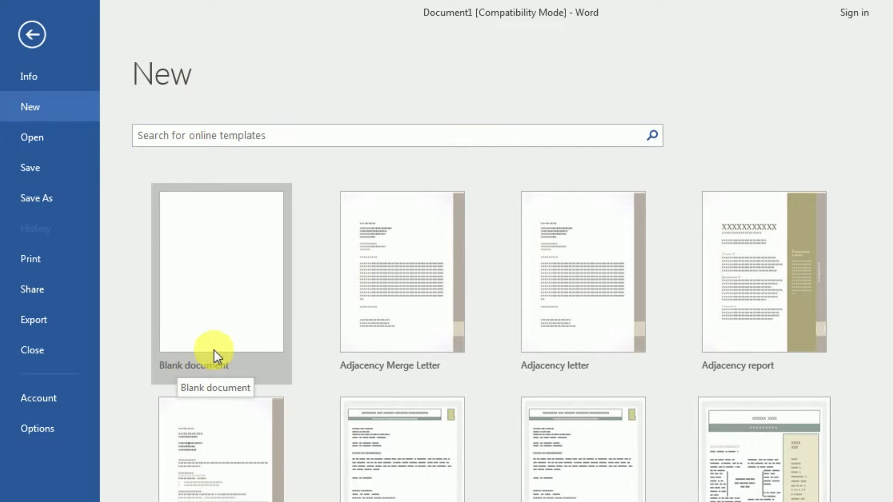
click(210, 249)
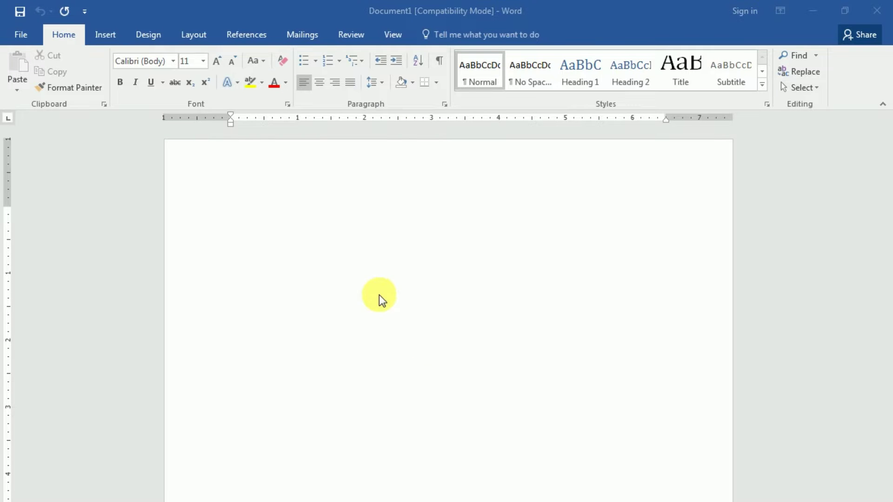
Type 'This is Microsoft word 2016' on the page and bring up the Save As locations.
click(241, 214)
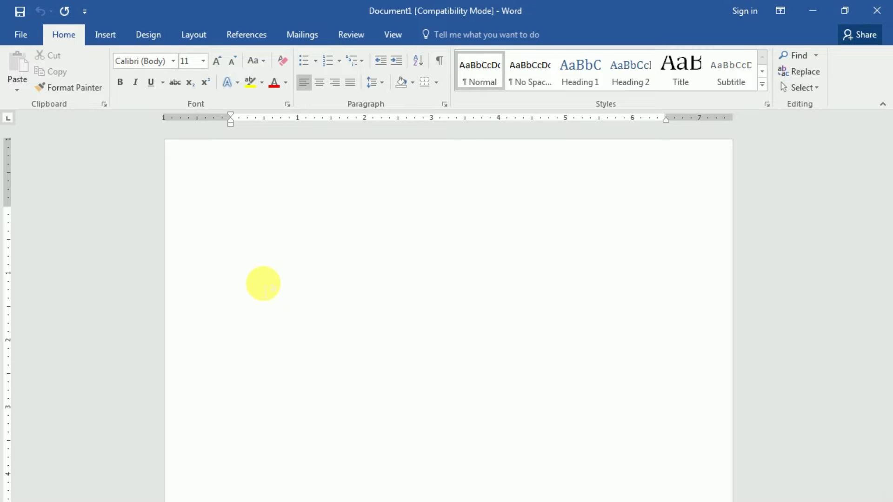
text(This is Microsoft word 2016)
key(ctrl+s)
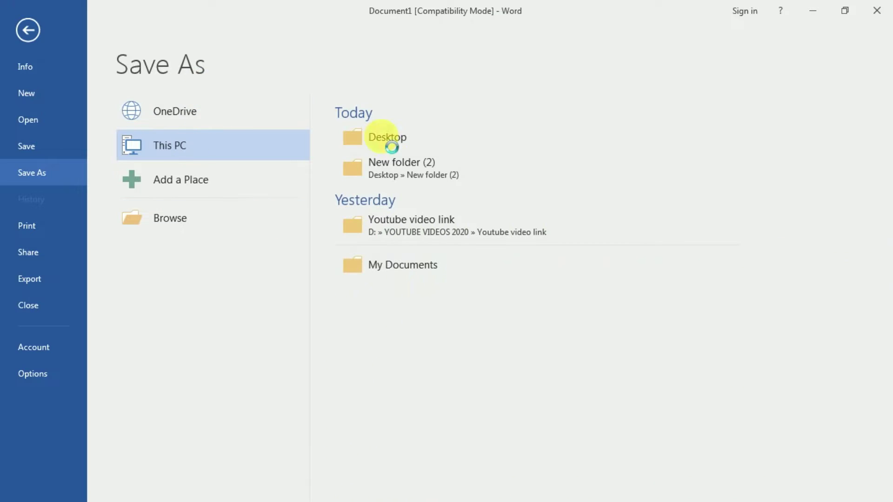
key(Escape)
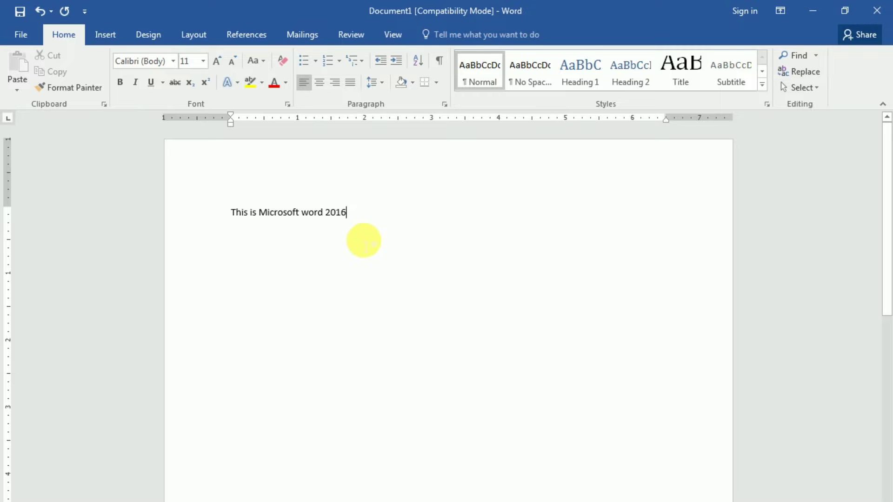
key(ctrl+s)
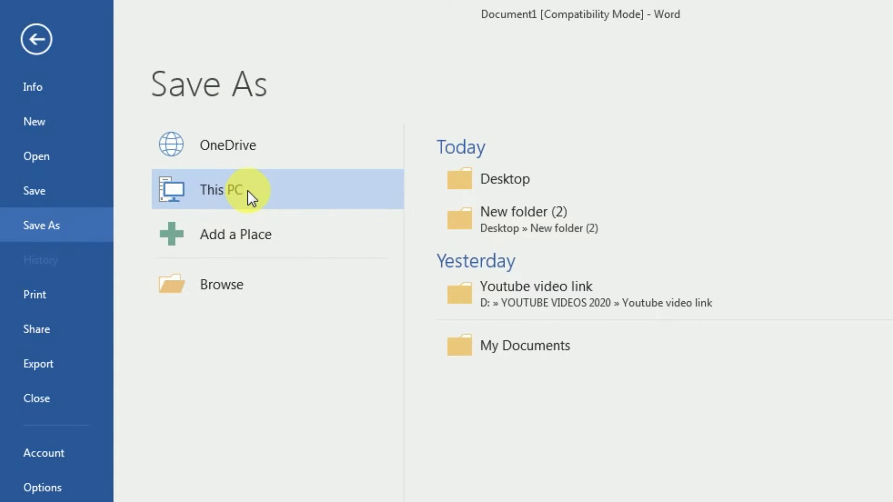
Save to the Desktop as 'This is Microsoft word 2016' (Word Document), accepting the format upgrade.
click(497, 180)
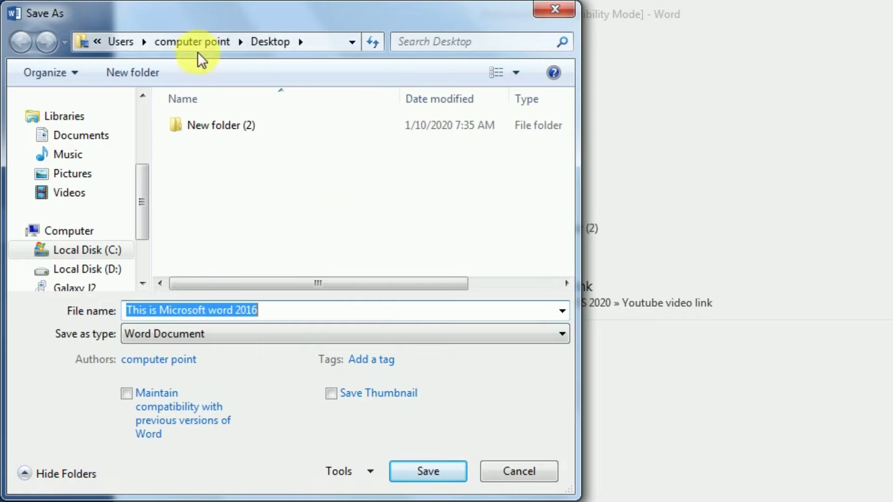
drag(188, 17, 408, 78)
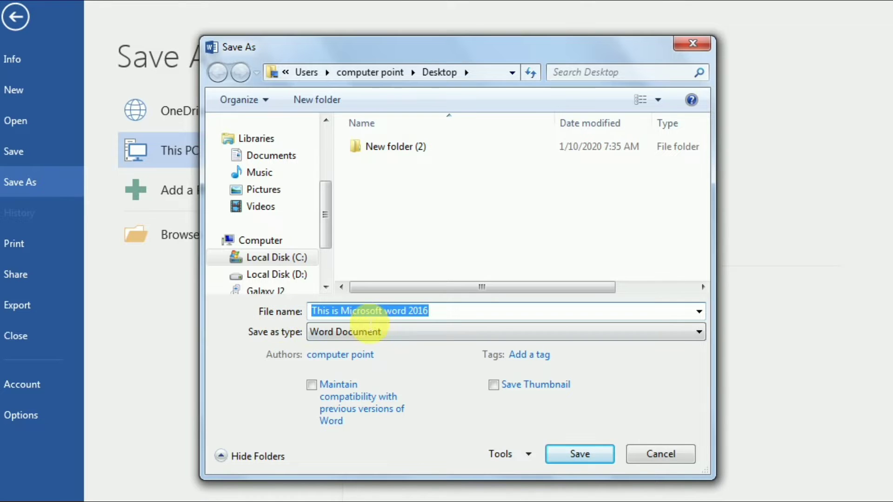
click(445, 315)
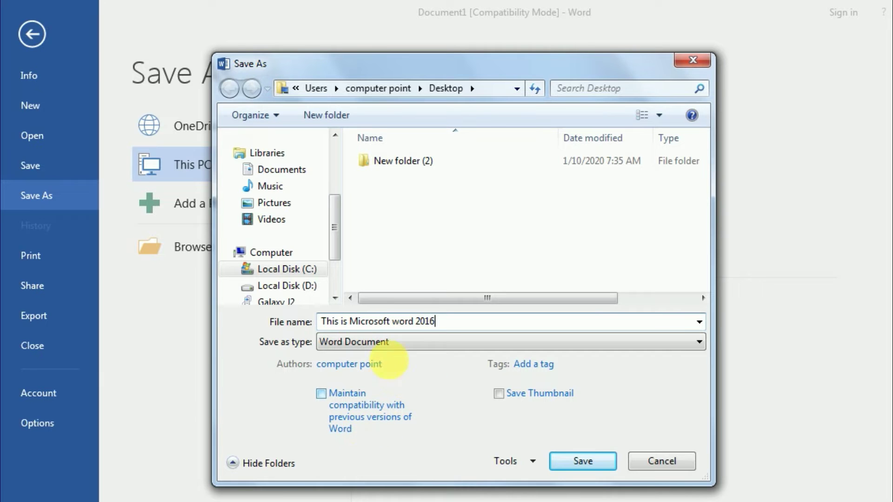
click(413, 345)
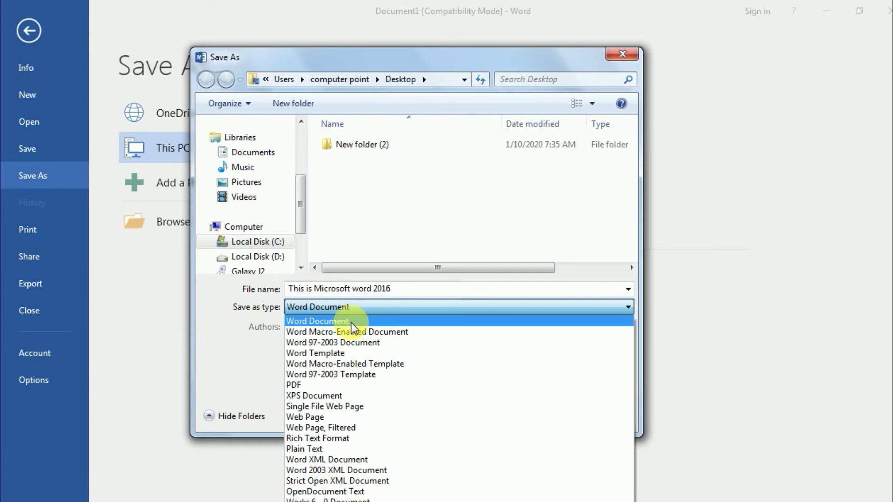
click(344, 321)
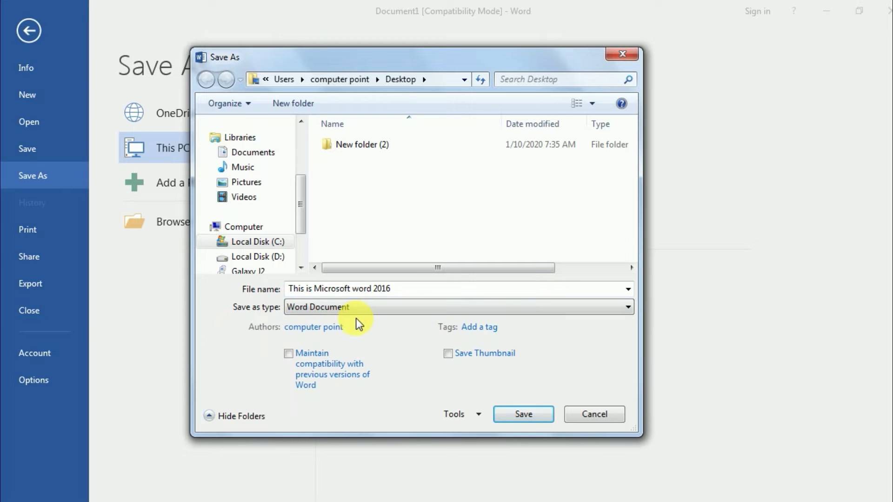
click(520, 416)
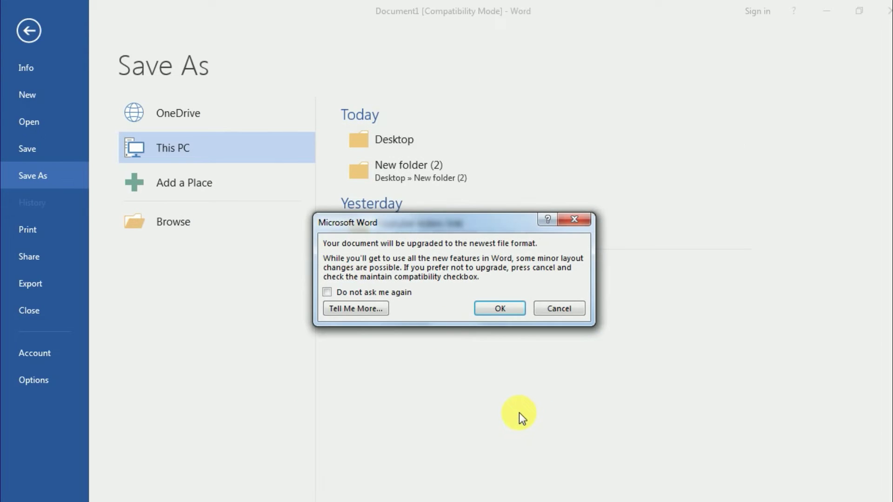
click(492, 307)
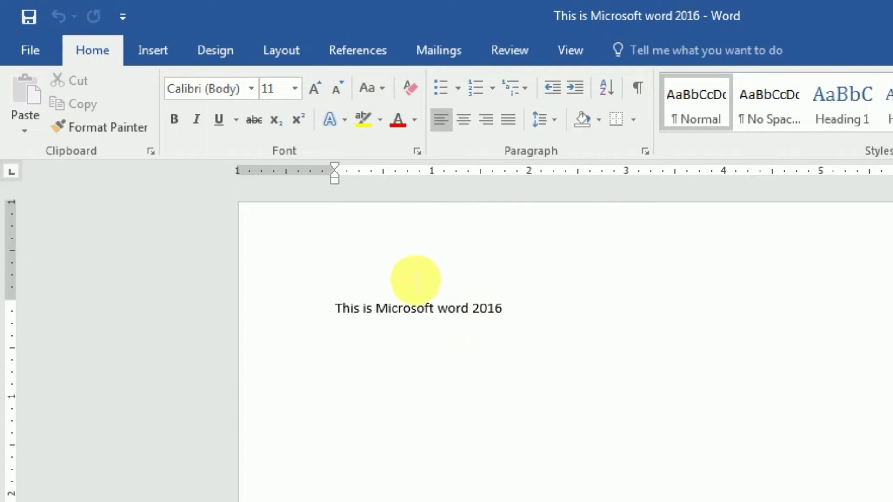
Close 'This is Microsoft word 2016' and return to the Recent documents list.
click(29, 53)
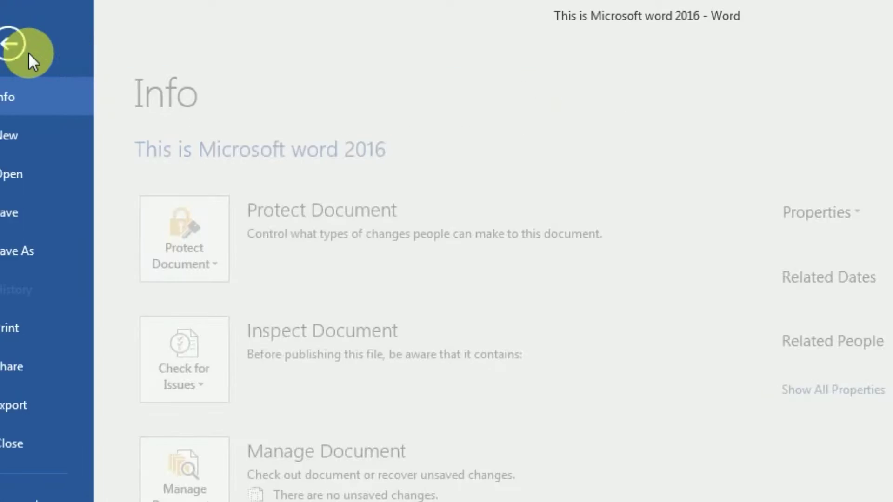
click(59, 443)
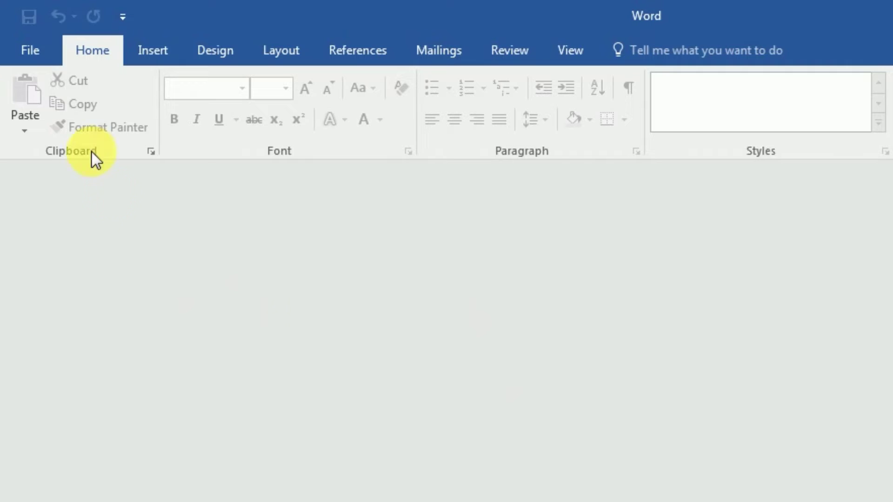
click(31, 53)
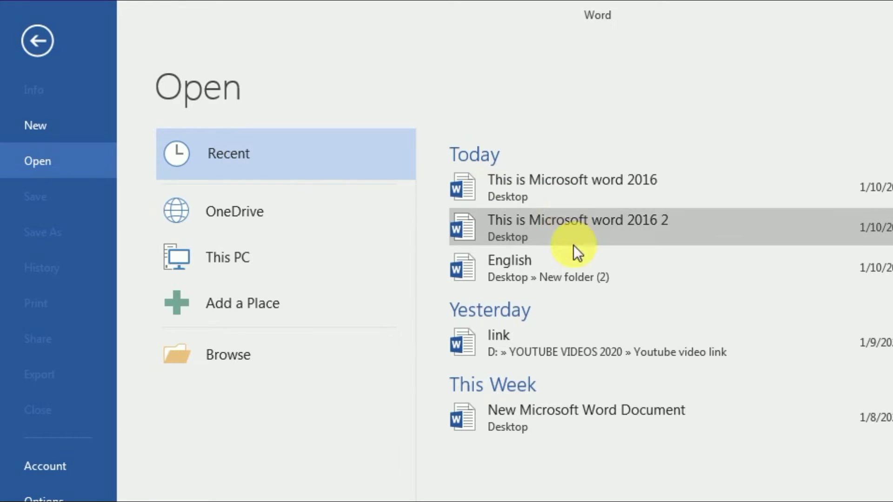
Reopen 'This is Microsoft word 2016' and check its Info page: 11.1KB, 5 words.
click(573, 187)
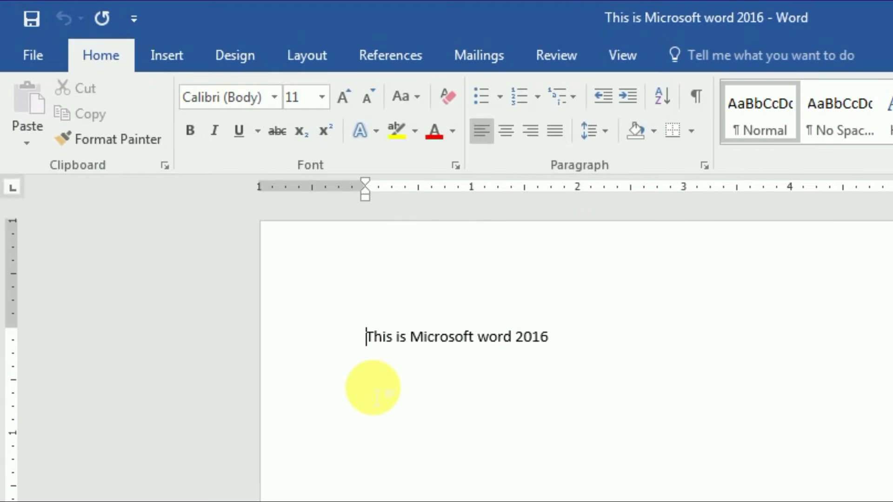
click(37, 59)
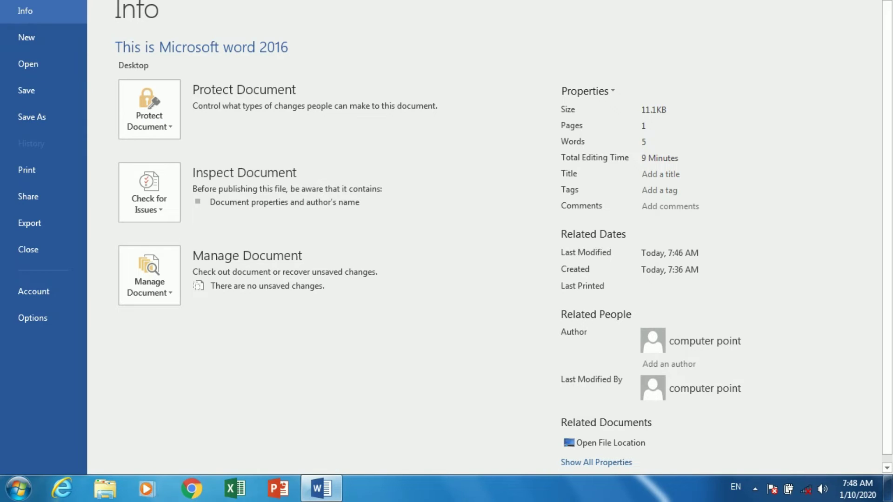
key(Escape)
Add a second line 'Complete computer course', save the document, and view its Info page.
click(376, 169)
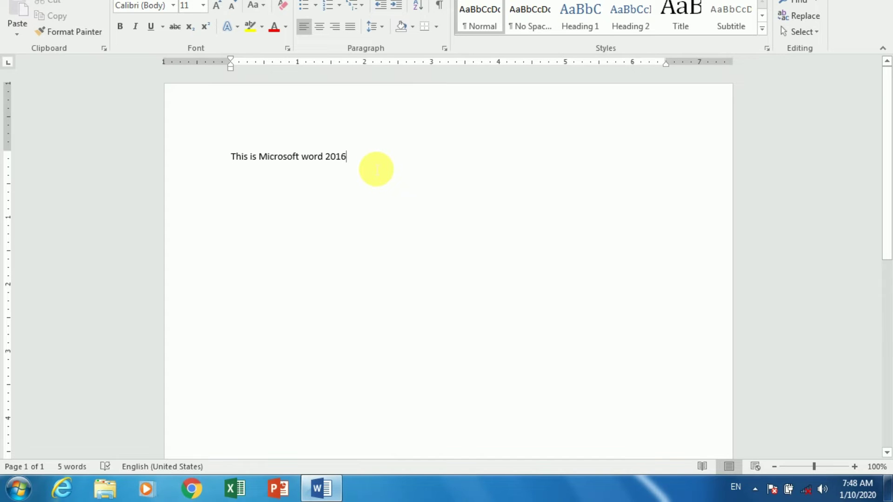
key(Return)
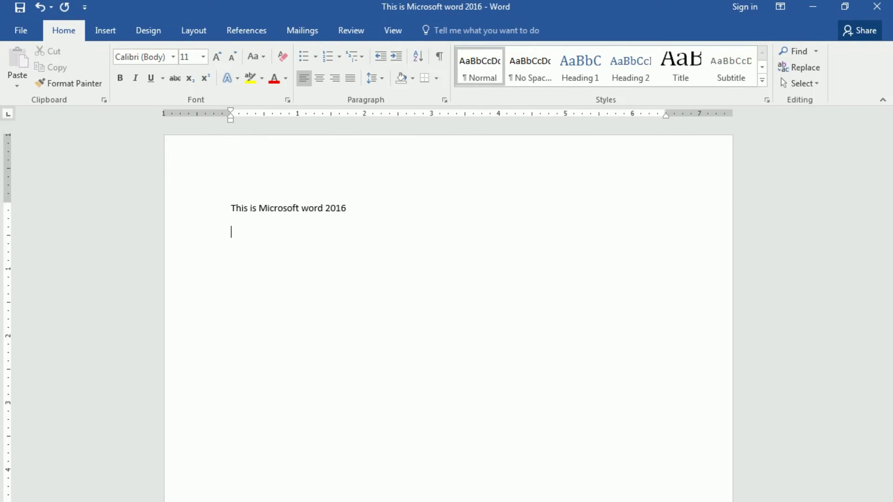
text(Co)
text(mplete computer course)
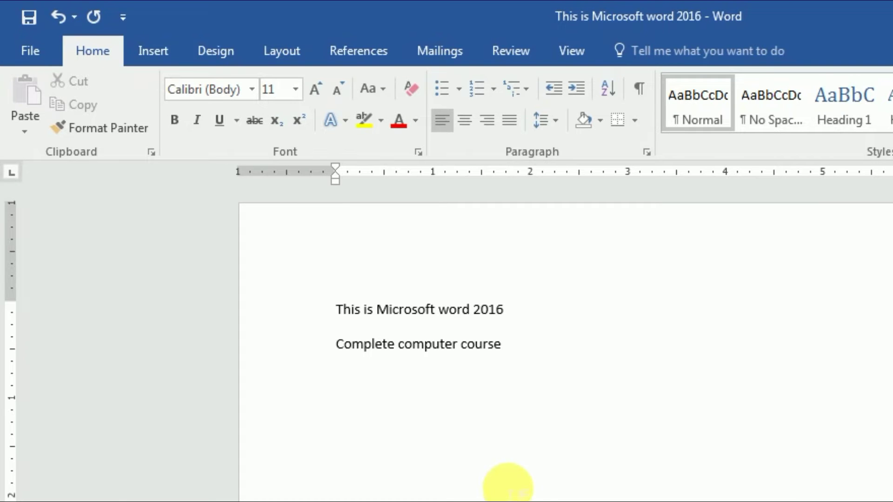
click(31, 51)
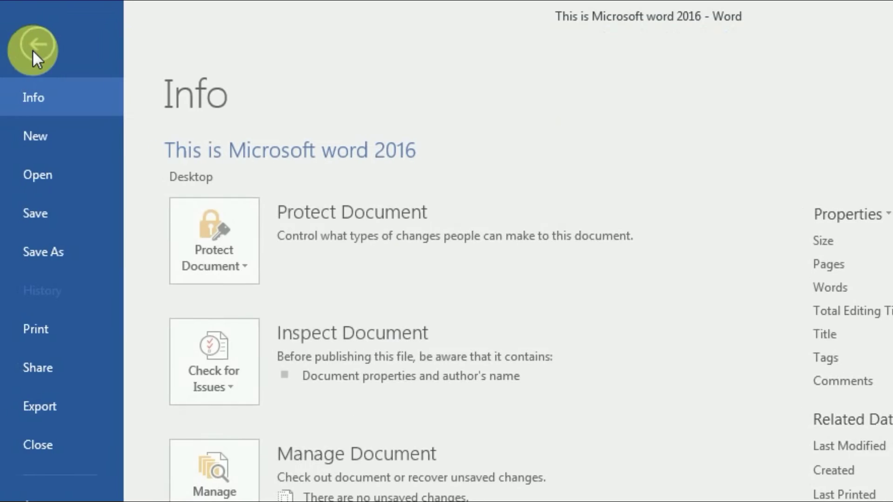
click(73, 215)
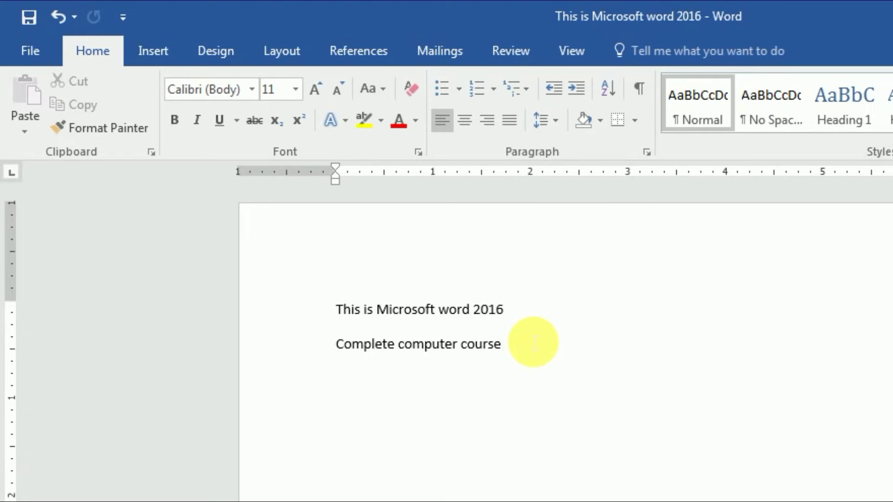
click(36, 52)
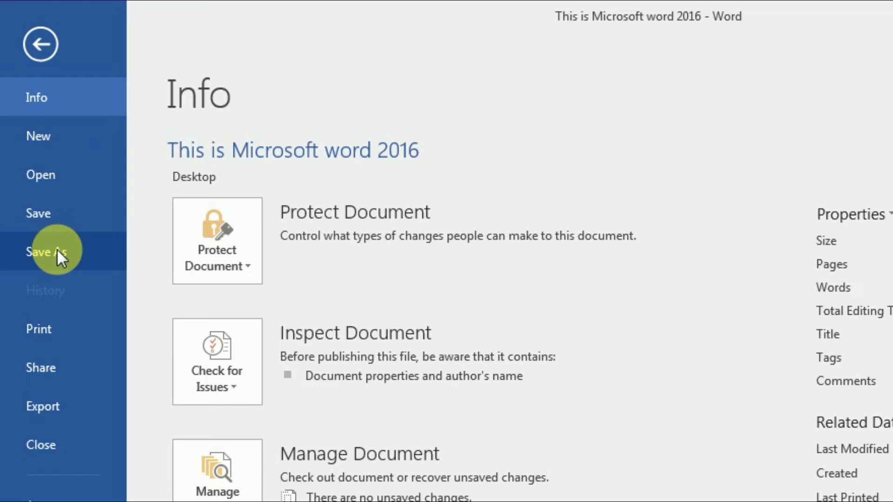
Save a copy to the Desktop as 'This is Microsoft word 2016 2'.
click(56, 251)
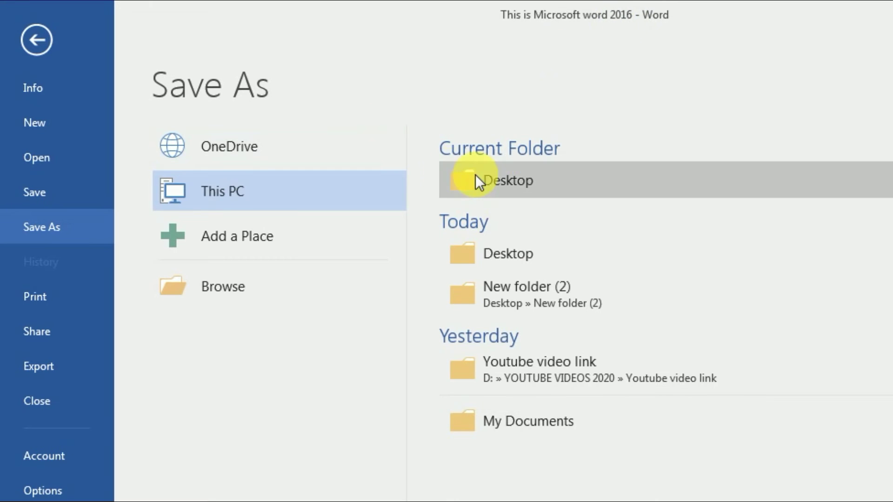
click(496, 177)
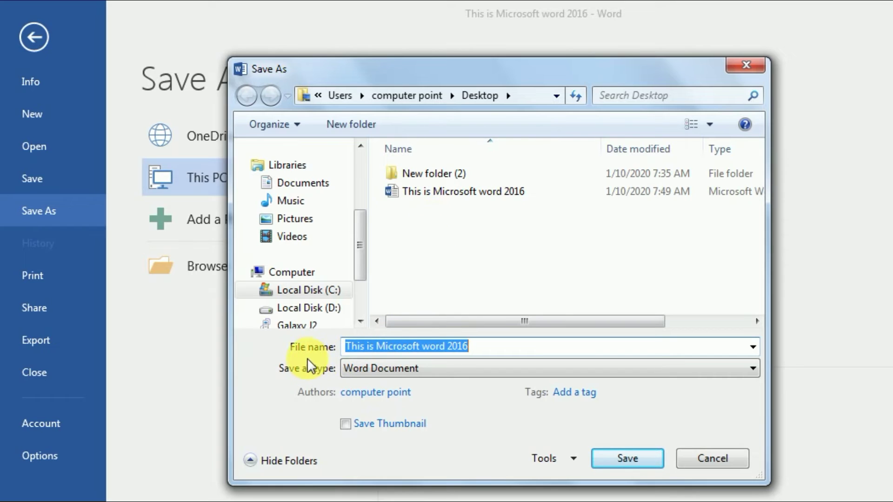
click(496, 353)
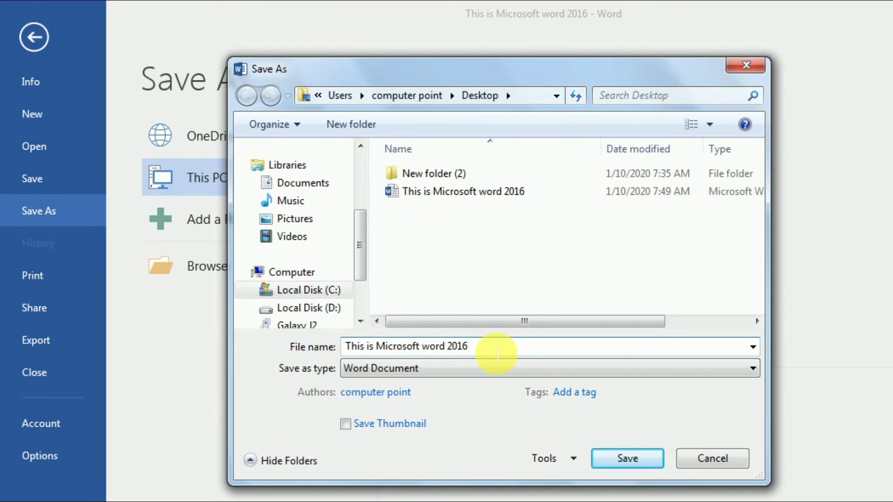
text( 2)
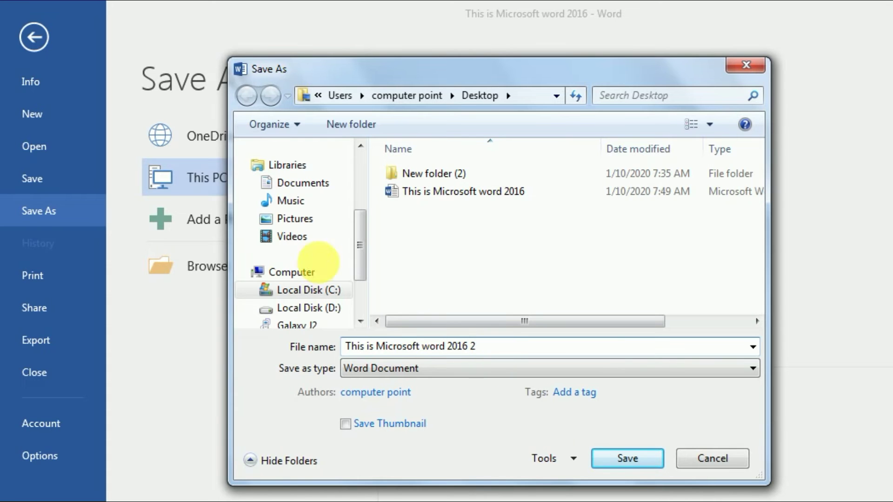
click(653, 456)
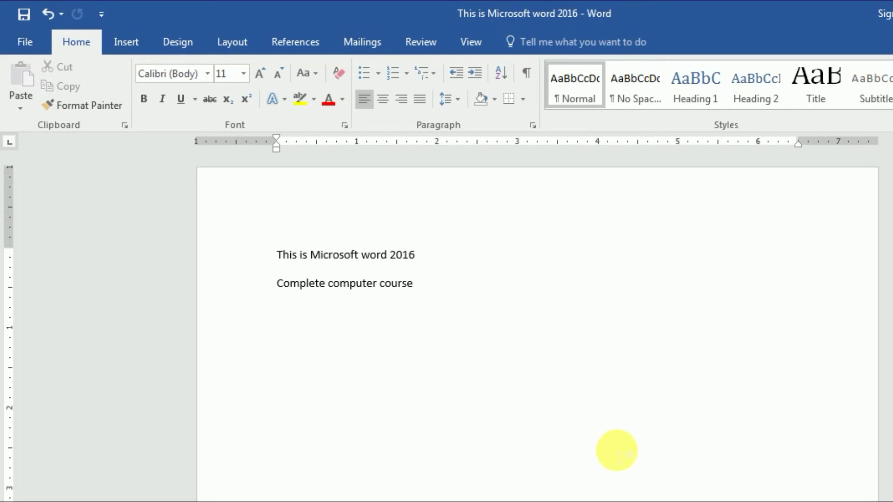
Save another Desktop copy named 'This is Microsoft word 2016 3'.
click(27, 41)
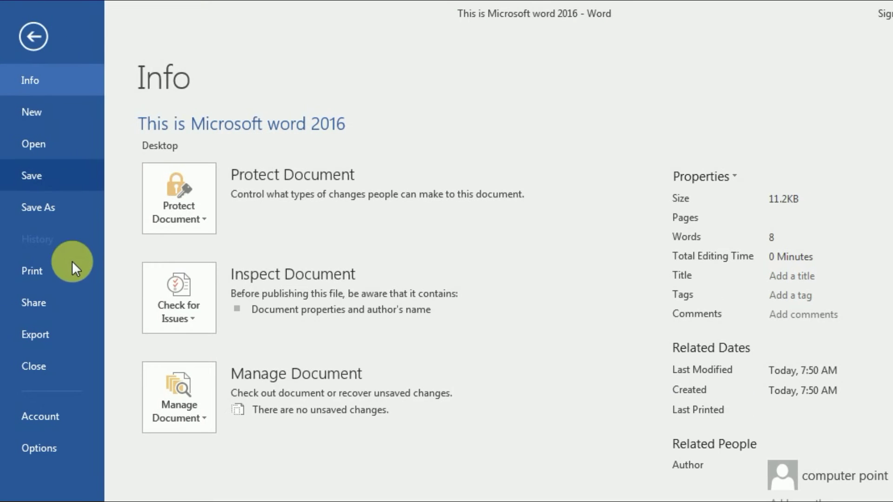
click(47, 205)
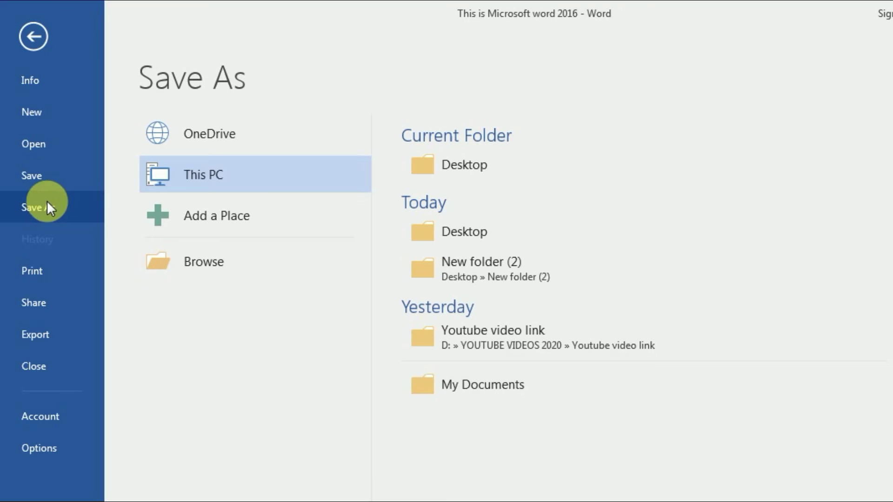
click(436, 167)
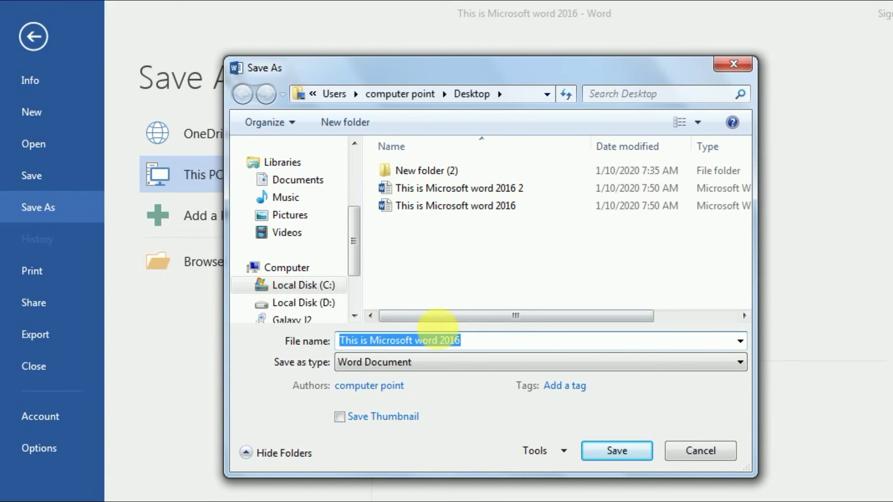
click(497, 347)
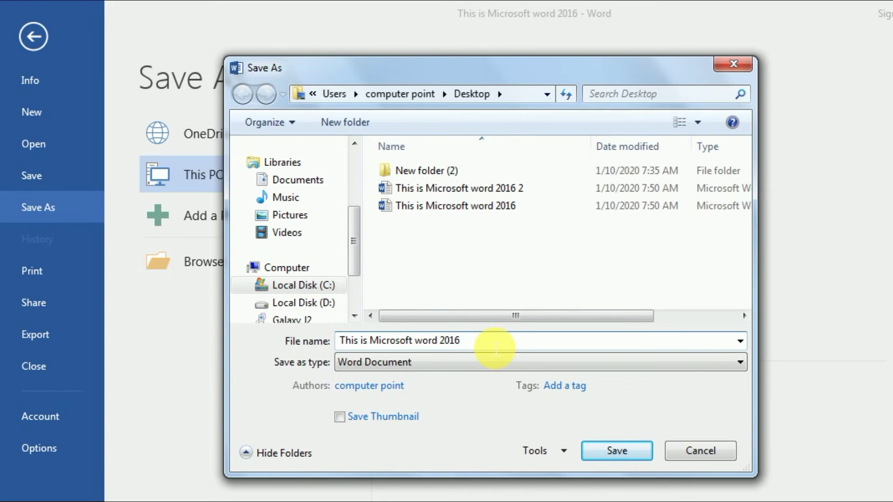
text(3)
click(631, 453)
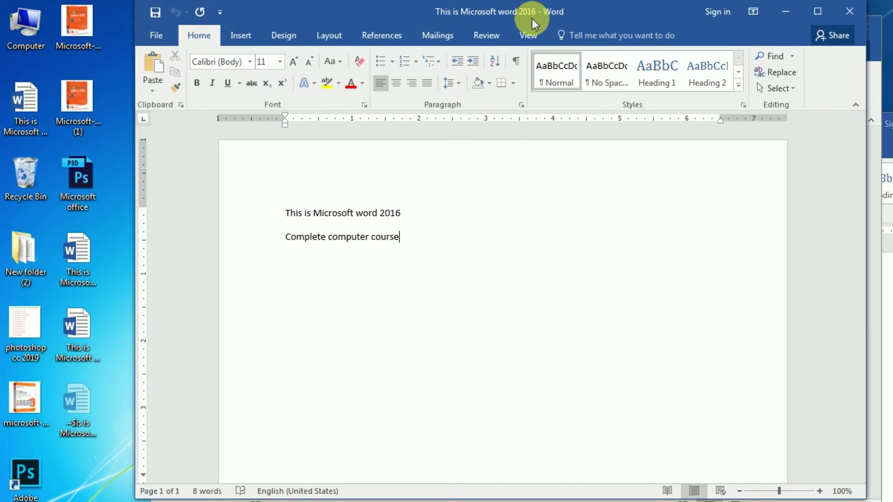
Arrange the copy 2 and copy 3 windows side by side, then show copy 3's Info page.
drag(568, 18, 304, 67)
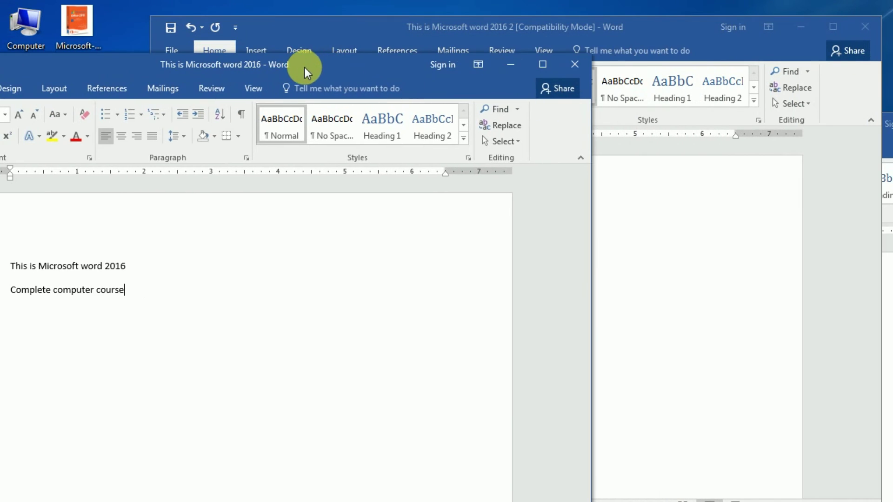
click(473, 29)
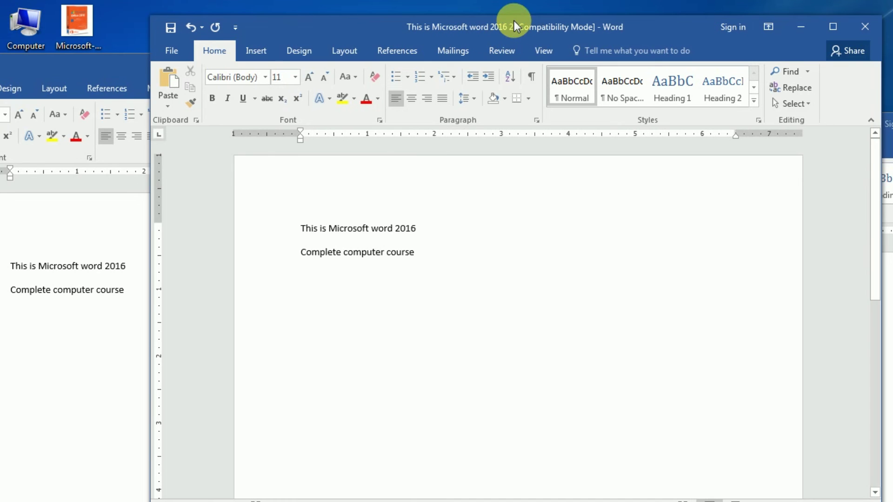
drag(515, 21, 504, 52)
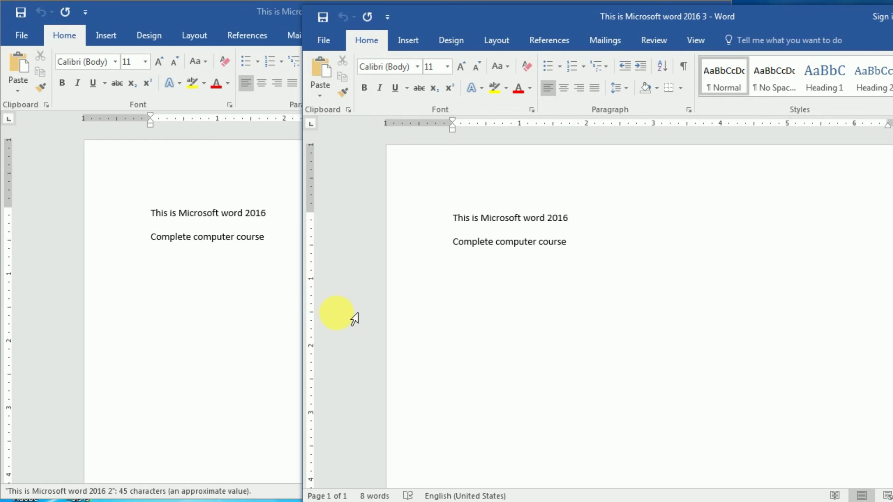
key(alt+f)
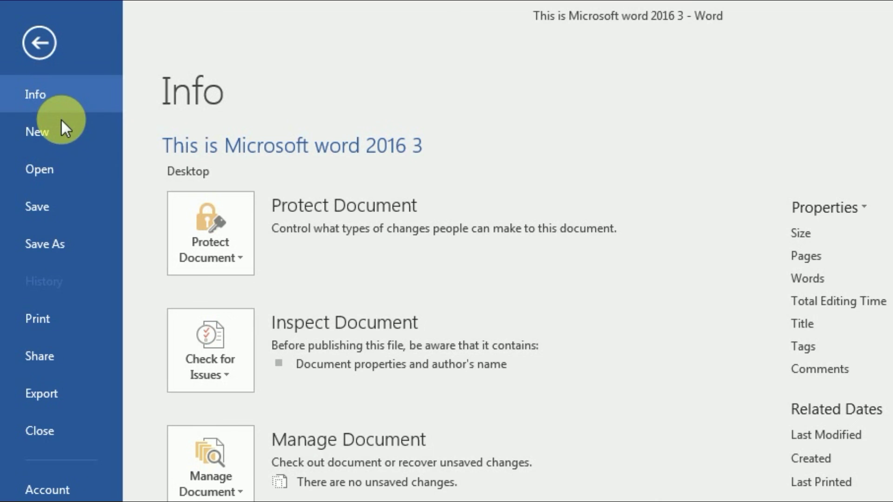